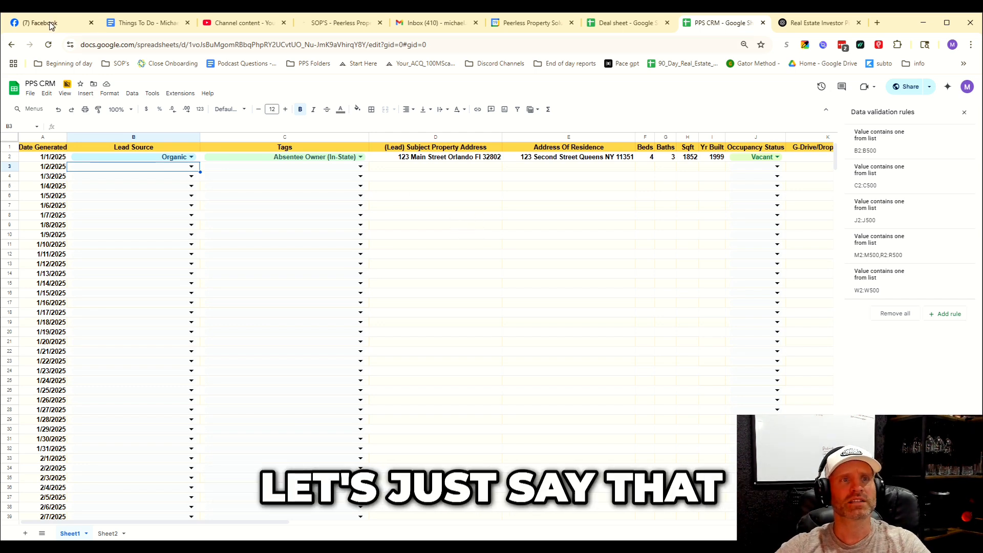
key("ctrl+1")
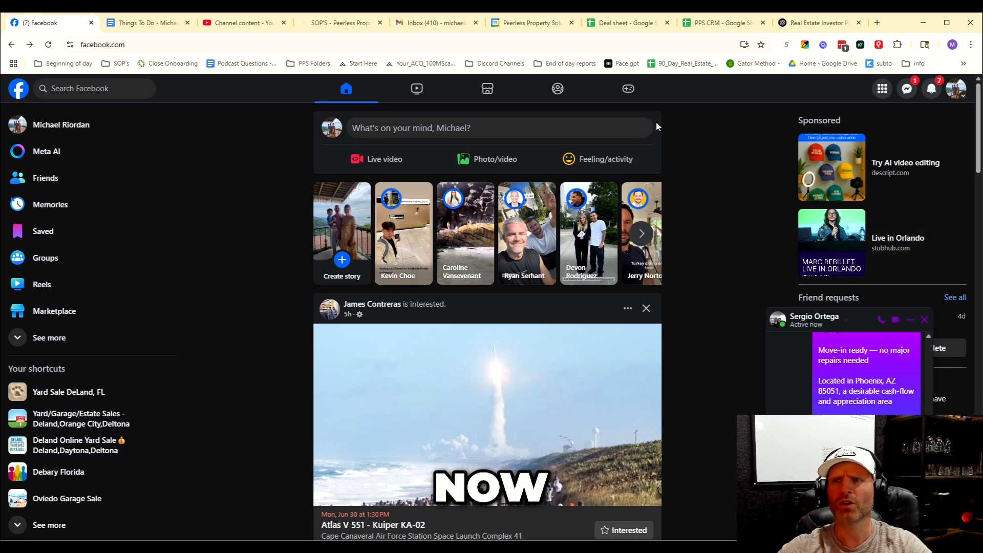
left_click(727, 23)
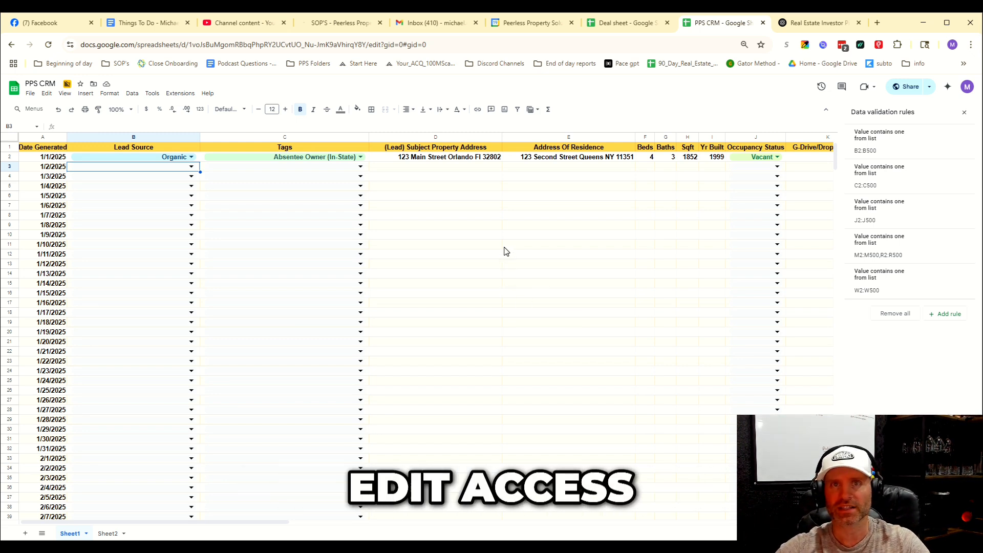
left_click(31, 94)
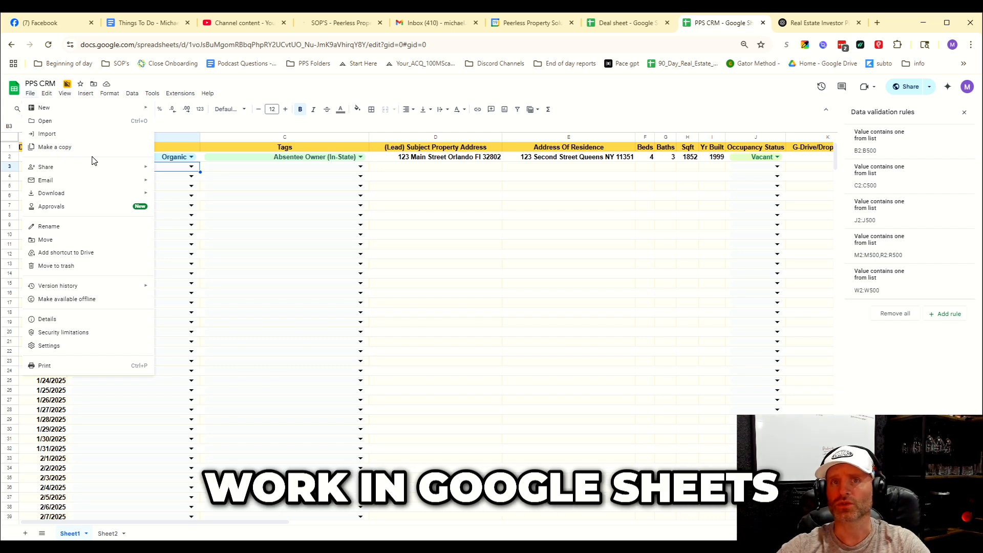
left_click(351, 90)
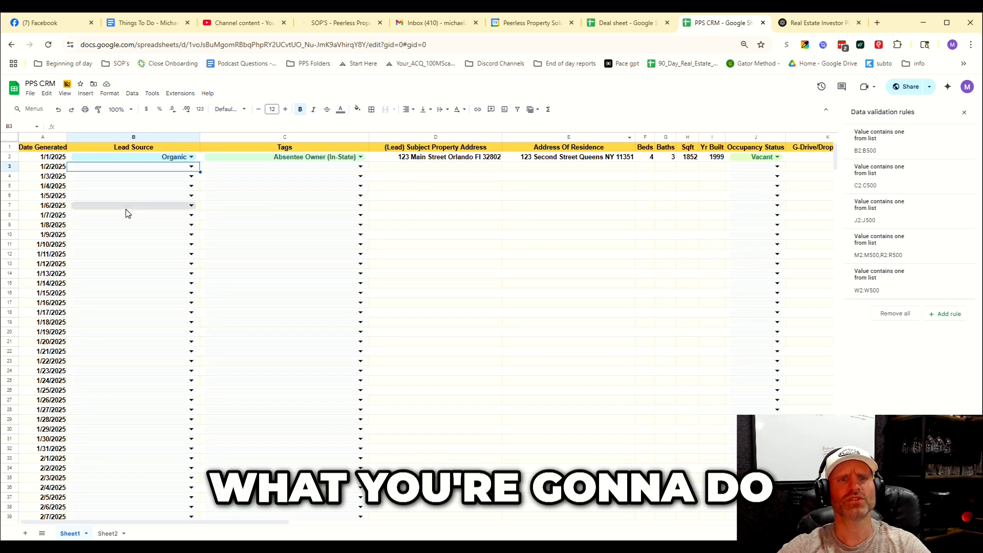
For the 1/2/2025 lead in row 3, set the lead source to Facebook and the tag to Seller Finance Friendly.
left_click(191, 168)
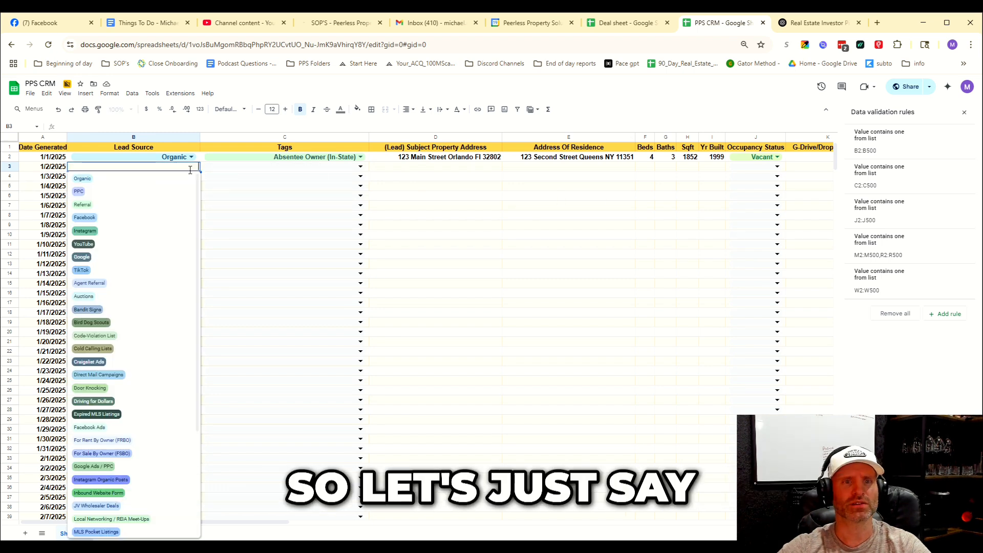
left_click(119, 217)
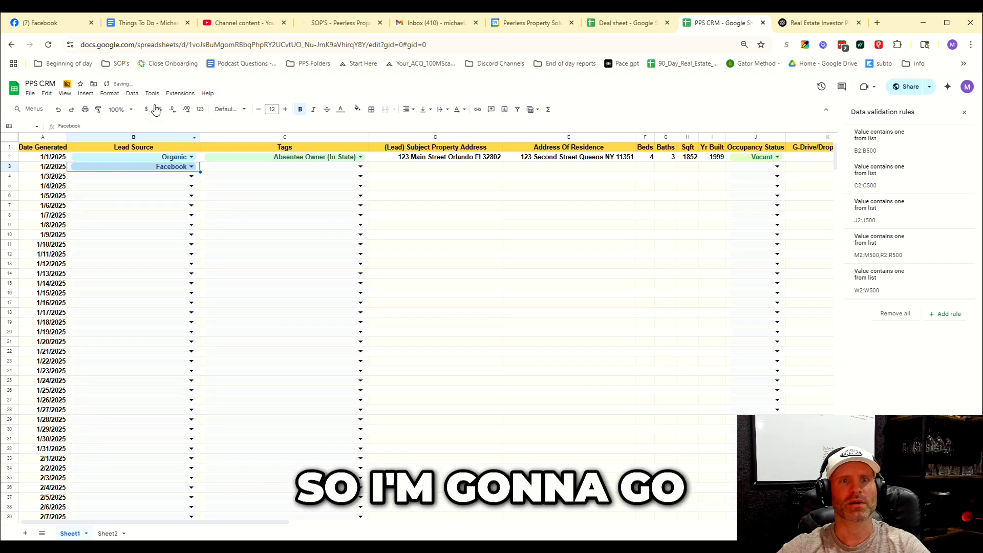
double_click(333, 168)
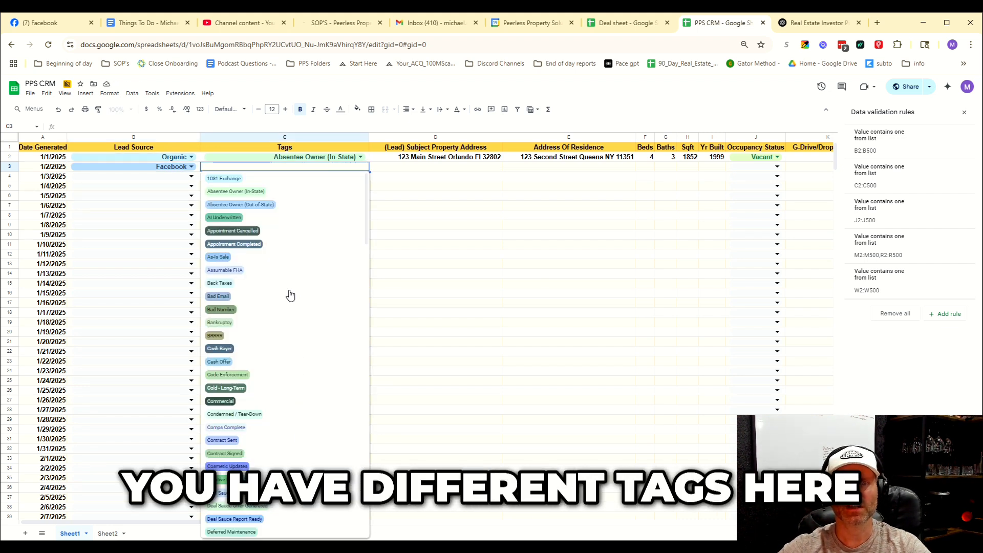
scroll(302, 297, "down", 10)
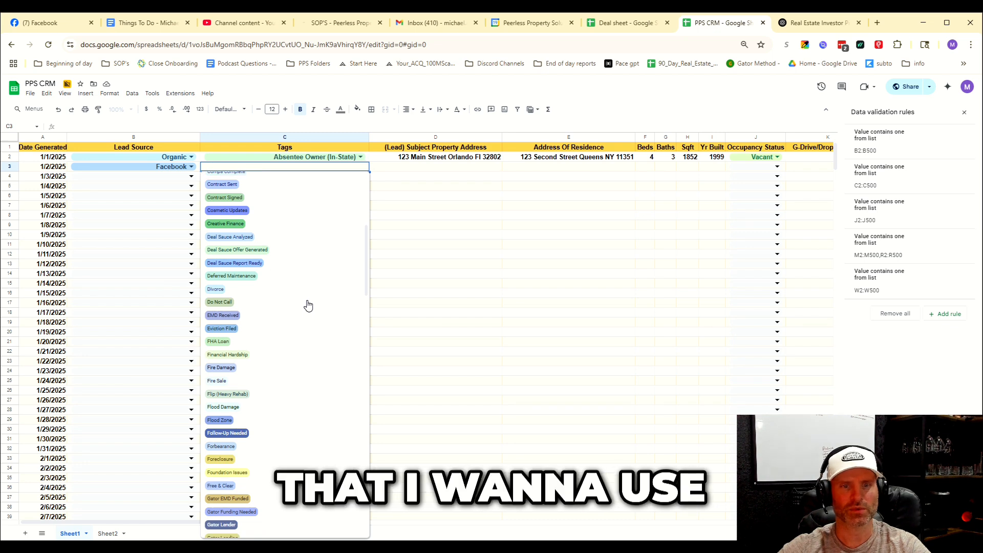
scroll(310, 315, "down", 15)
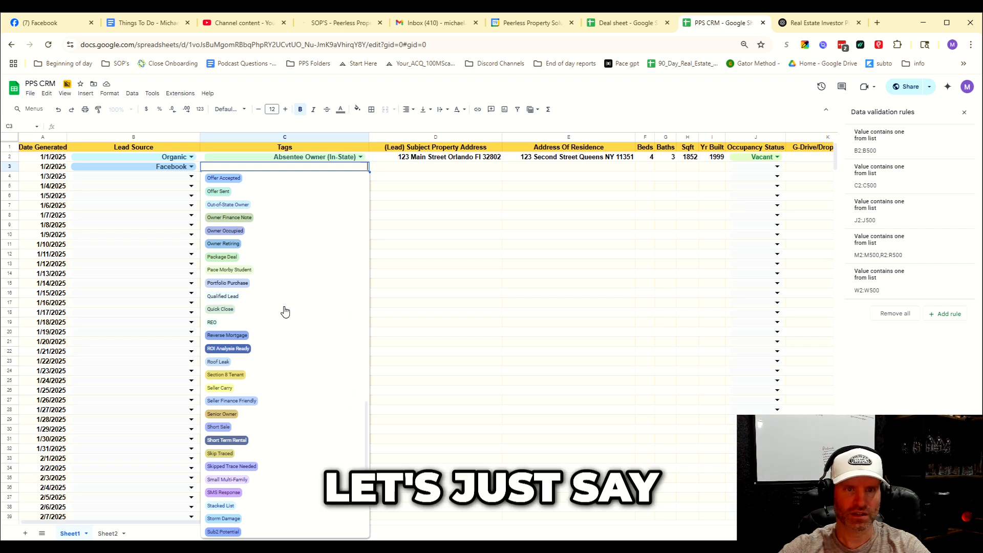
left_click(266, 400)
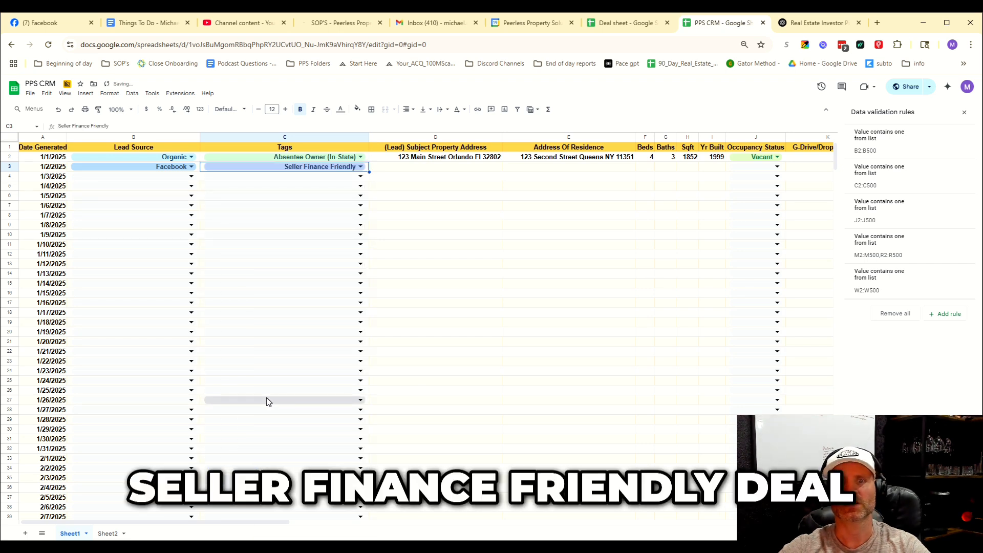
Fill the subject property address, address of residence, beds, baths, sqft and year built from row 2 down into row 3.
left_click(433, 171)
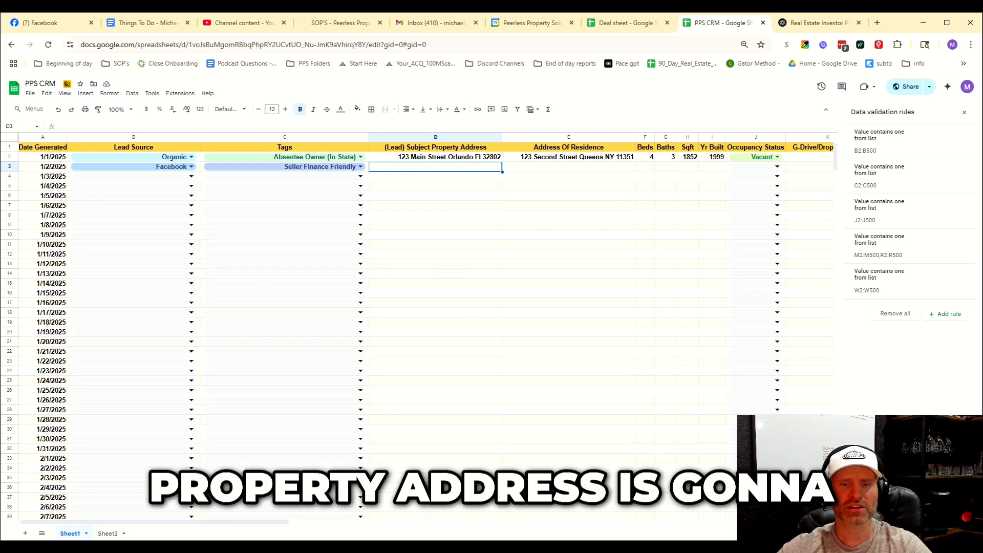
left_click_drag(279, 523, 346, 520)
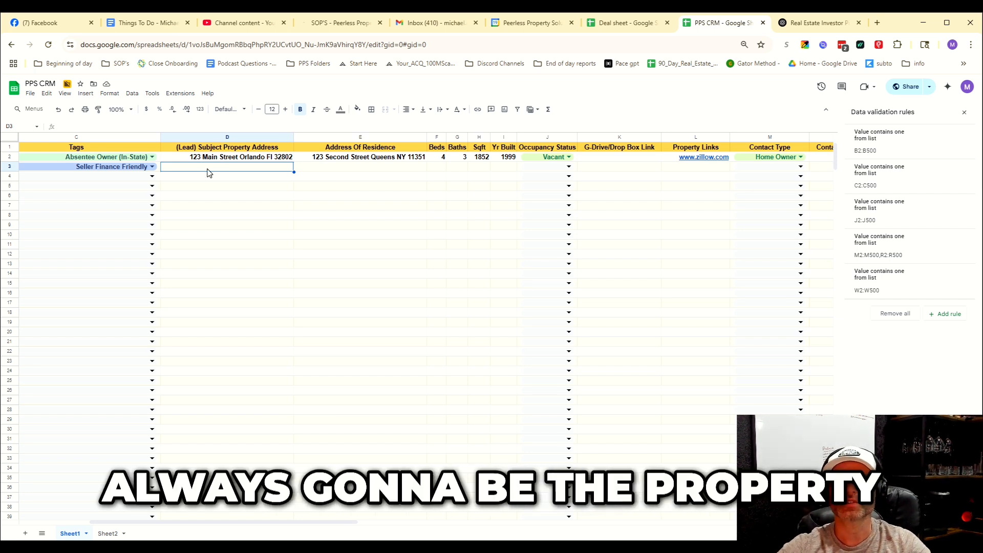
left_click(346, 168)
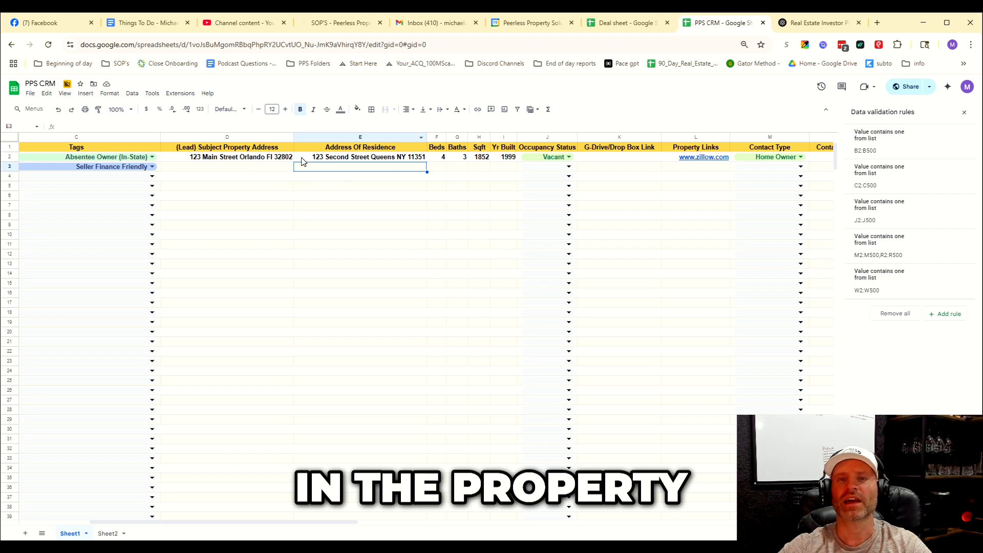
left_click(198, 170)
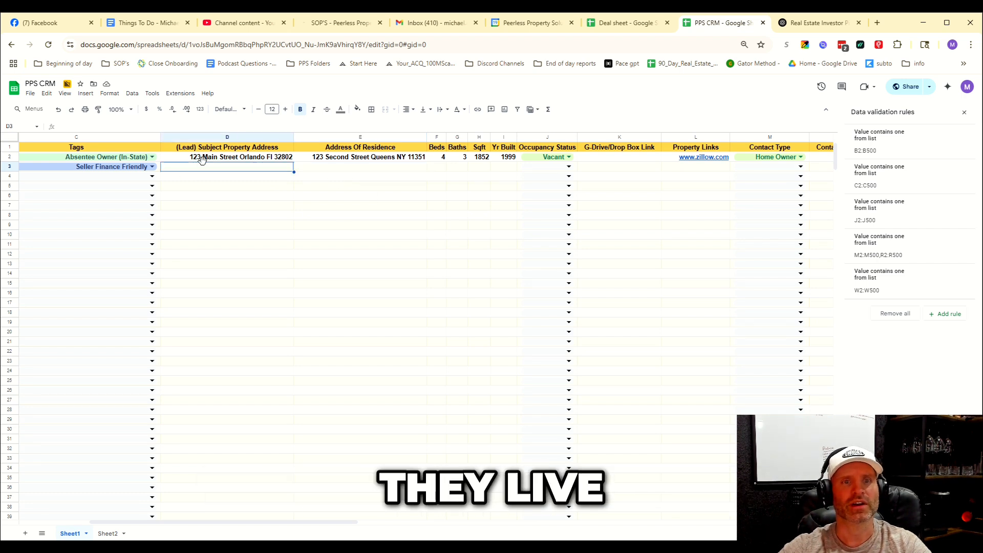
left_click_drag(205, 156, 361, 158)
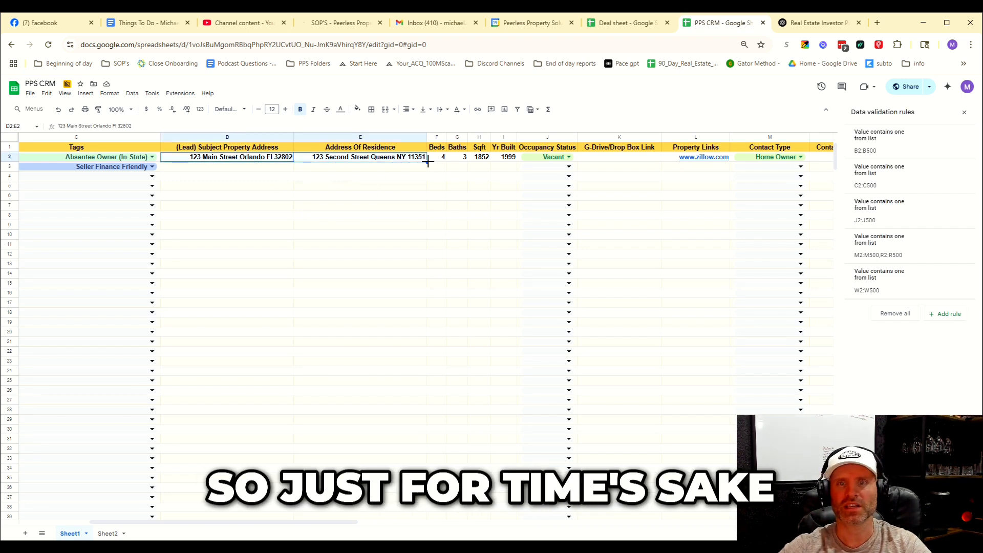
left_click_drag(426, 162, 425, 171)
left_click(262, 186)
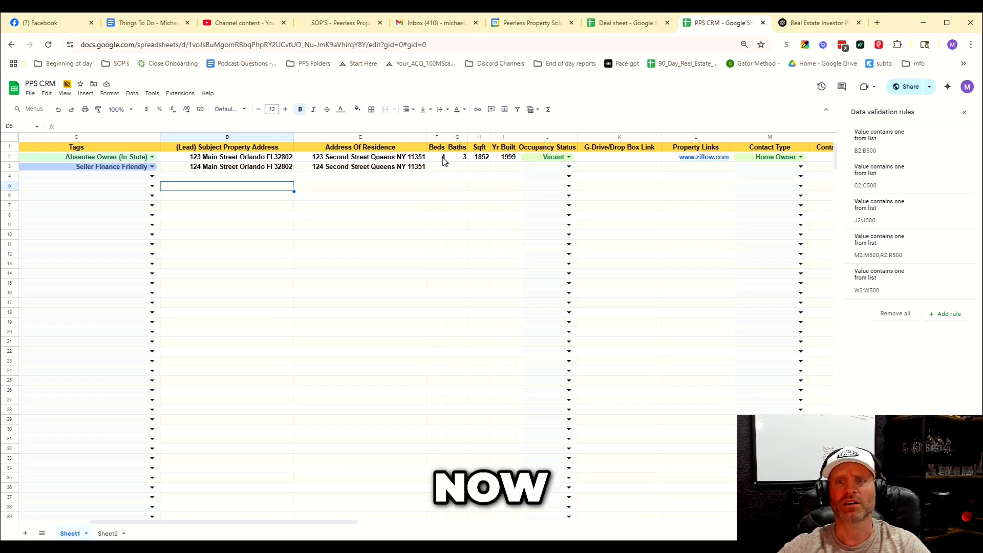
left_click_drag(443, 158, 513, 160)
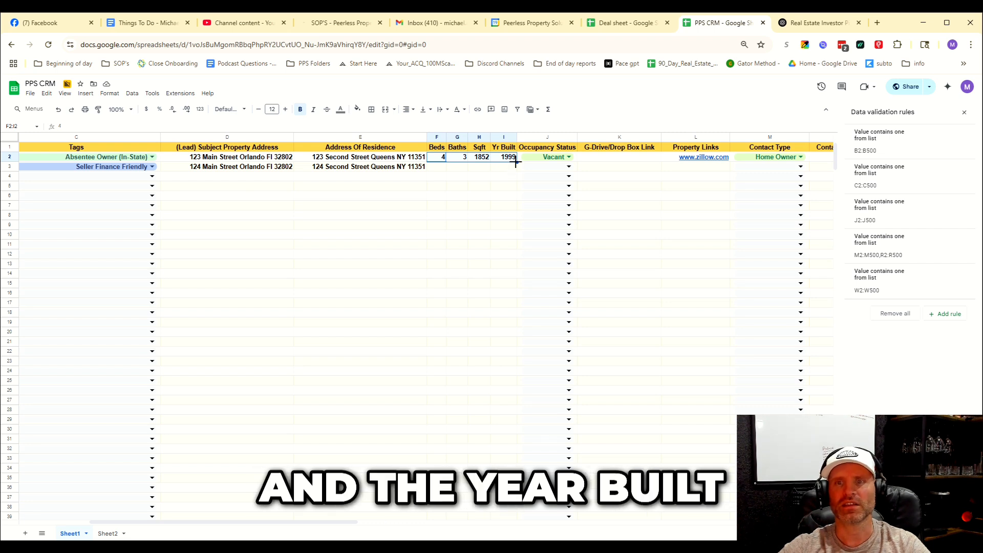
left_click_drag(516, 162, 512, 173)
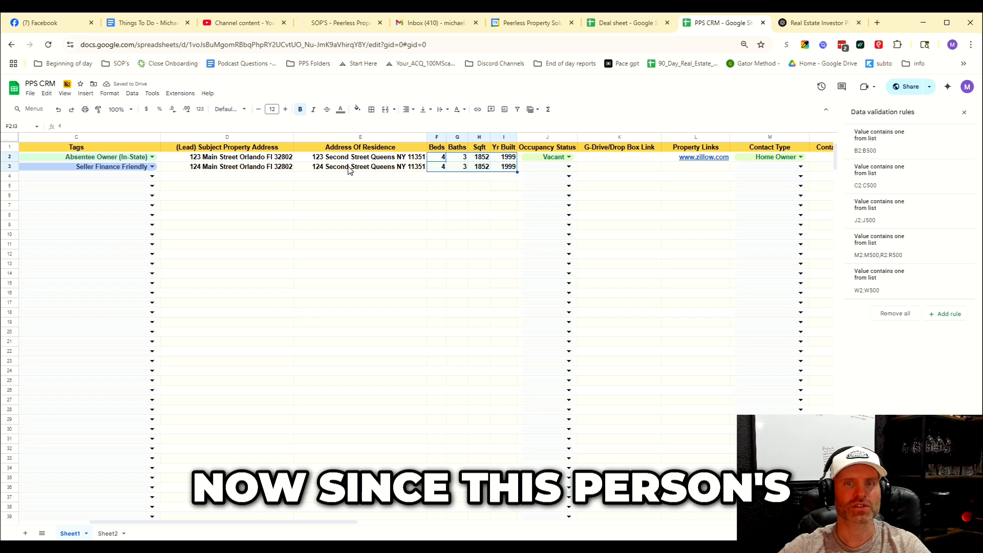
Set the occupancy status in row 3 to Vacant and change it to Leased.
left_click(529, 167)
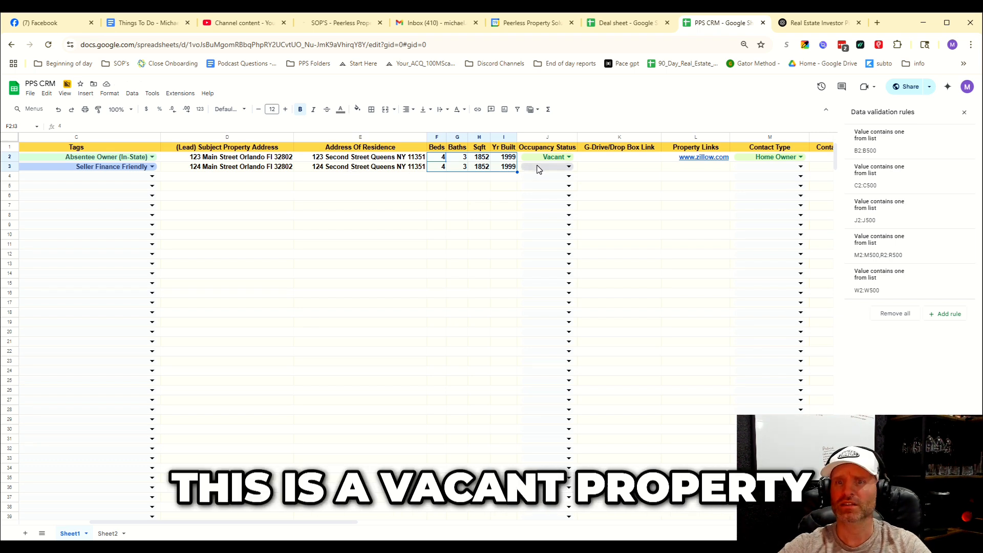
left_click(534, 167)
left_click(534, 196)
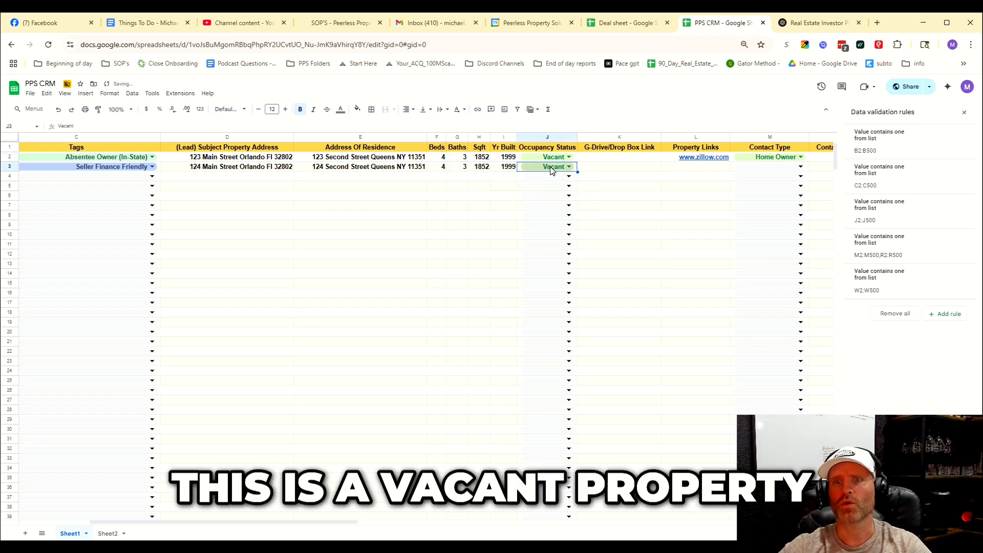
left_click(549, 166)
left_click(536, 205)
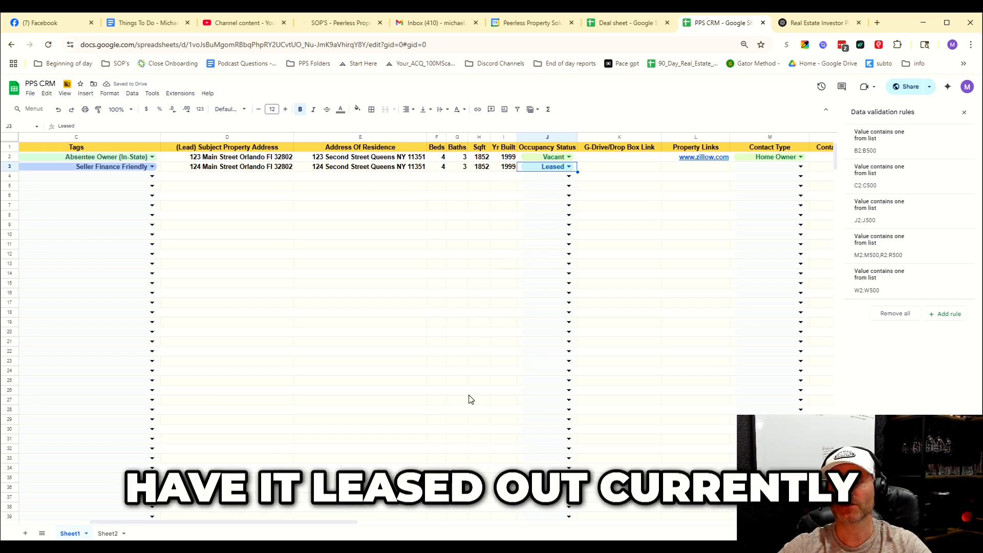
Go through the row 3 link cells and set the first contact's type to P.O.A./A.I.F.
left_click_drag(326, 521, 460, 517)
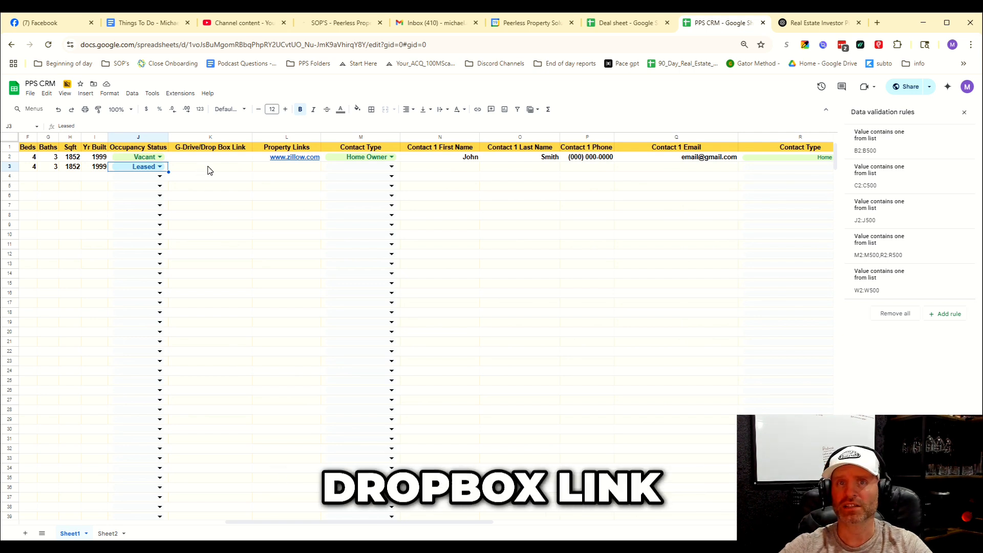
left_click(209, 167)
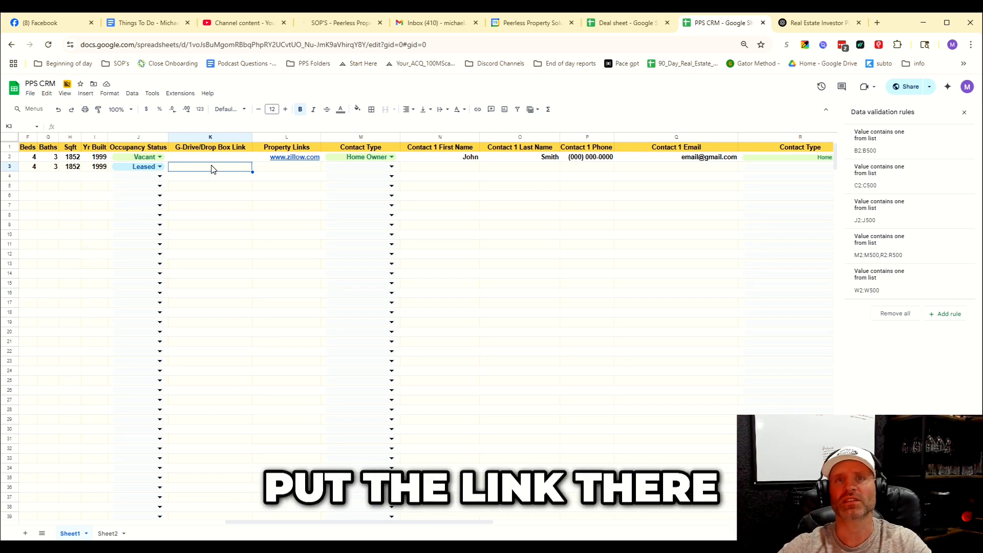
left_click(286, 168)
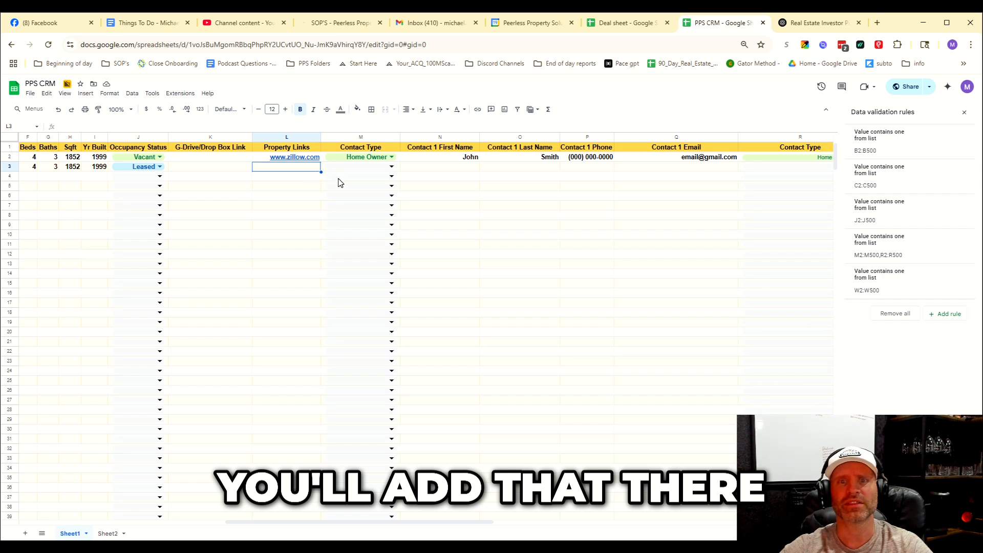
left_click(361, 167)
left_click(391, 167)
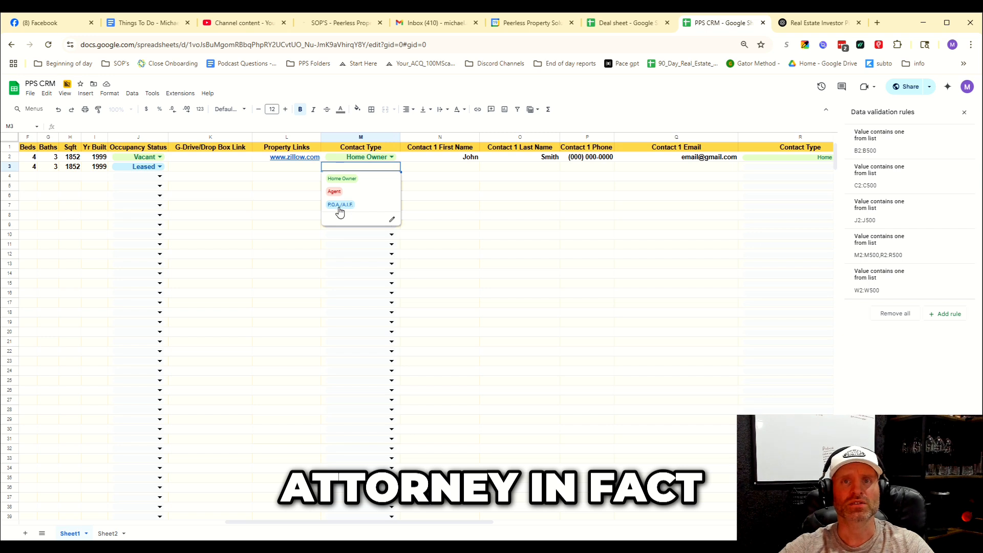
left_click(424, 200)
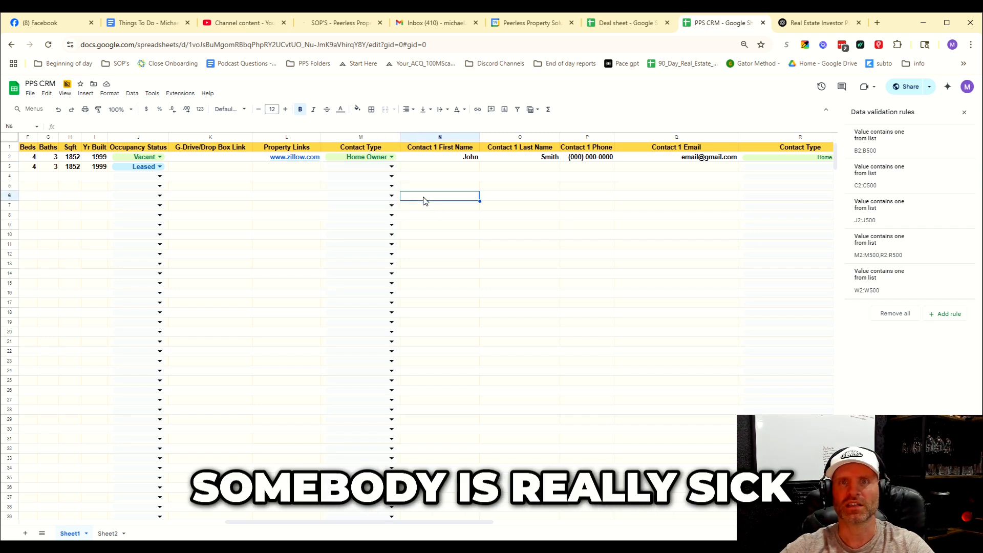
left_click(382, 169)
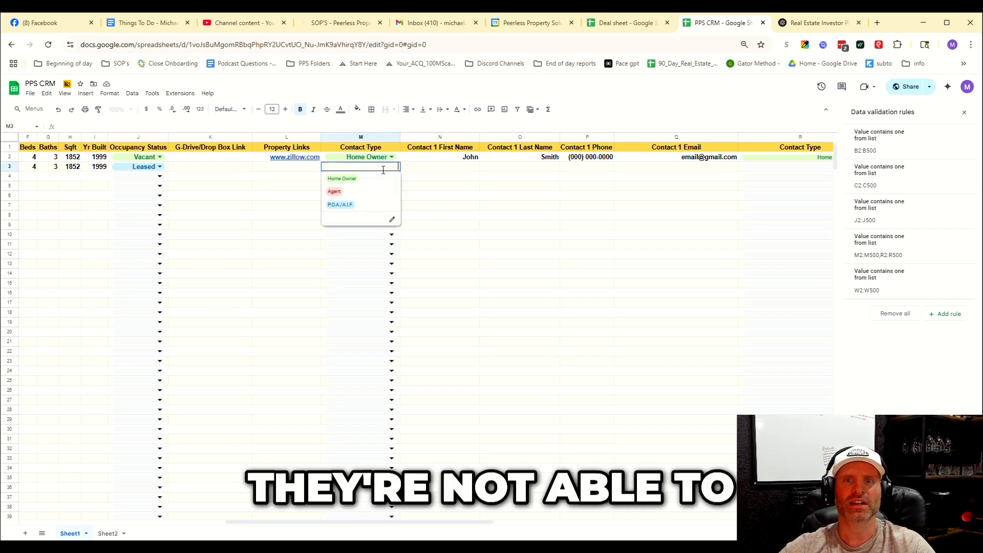
left_click(335, 205)
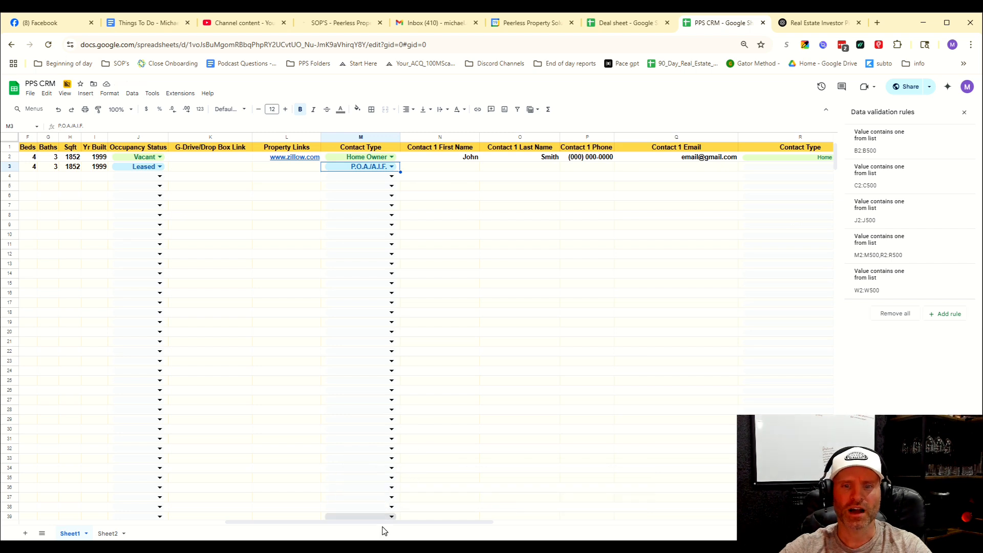
Review the contact 1 and contact 2 columns and set the second contact's type in row 3 to Home Owner.
scroll(436, 531, "right", 2)
scroll(437, 531, "right", 5)
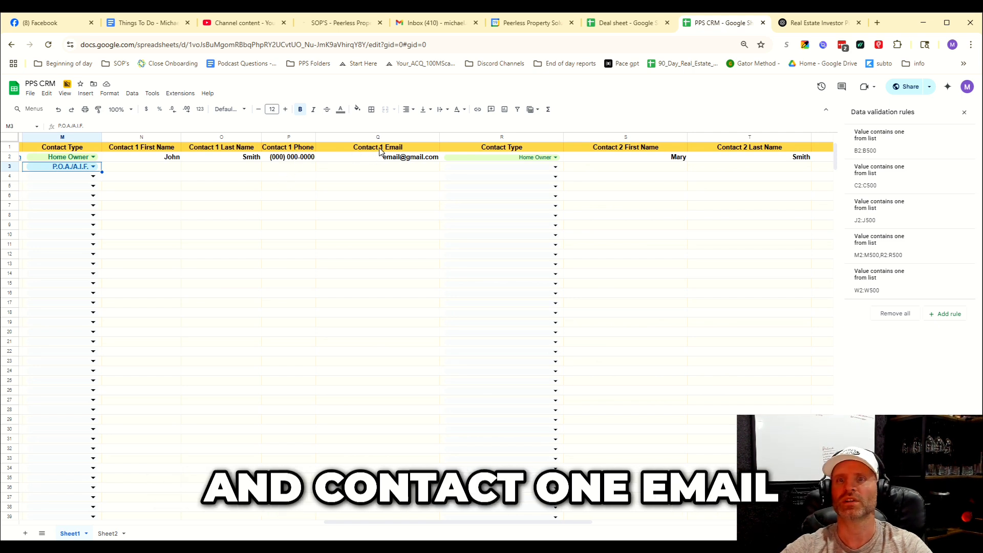
left_click_drag(454, 522, 538, 524)
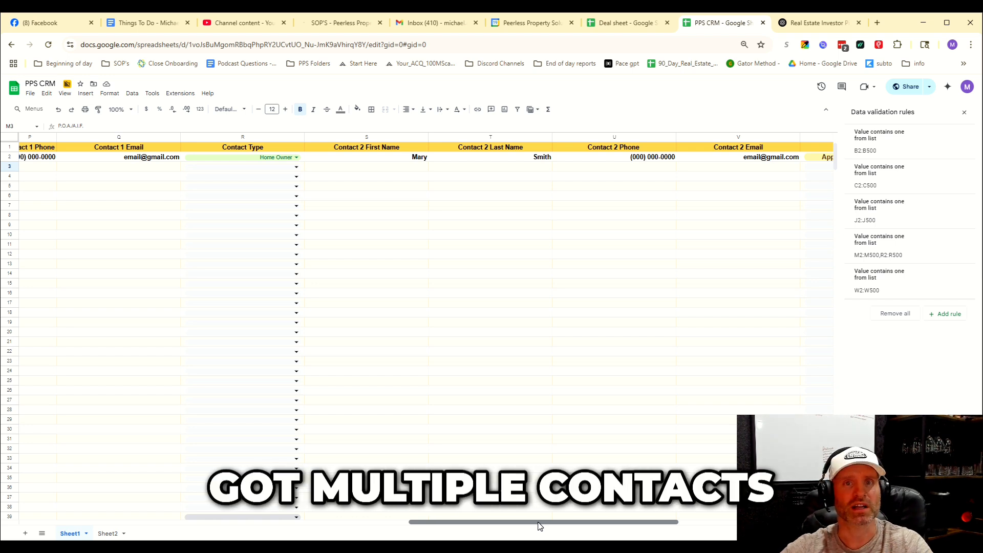
left_click_drag(538, 525, 587, 528)
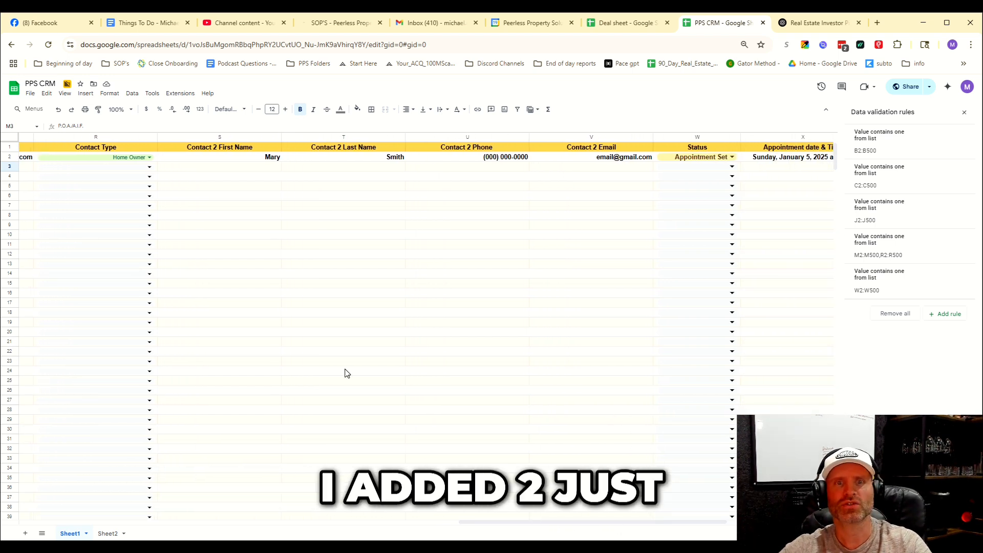
left_click_drag(210, 167, 572, 169)
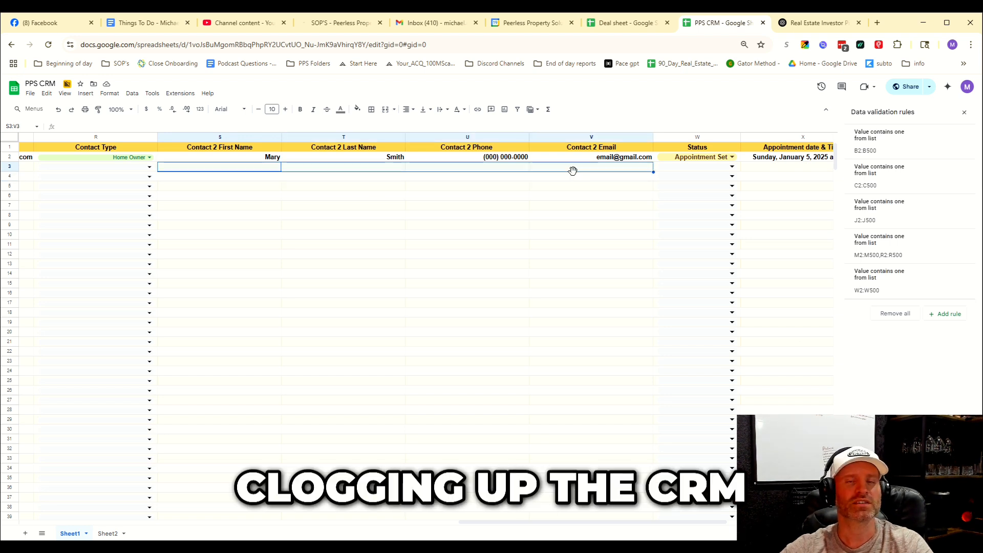
left_click(466, 187)
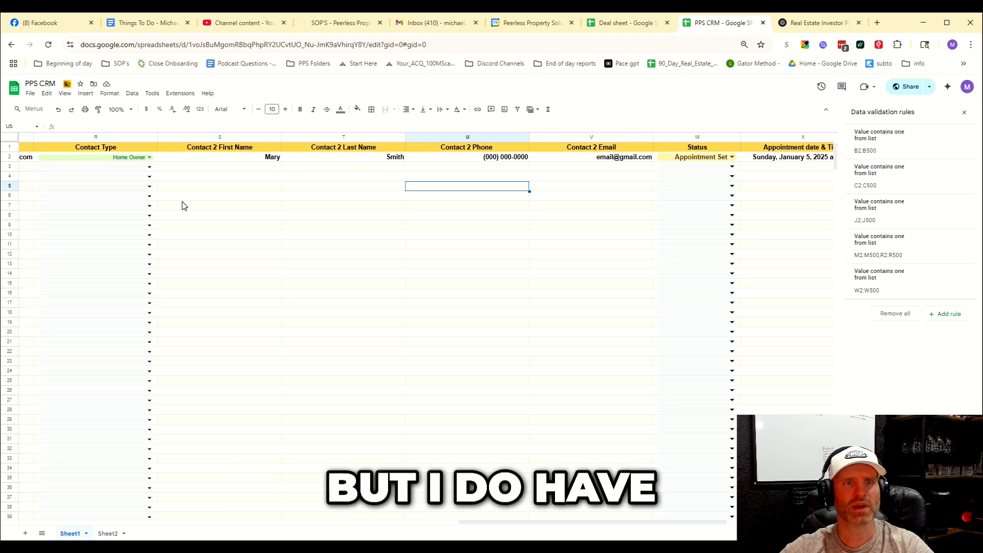
left_click(139, 168)
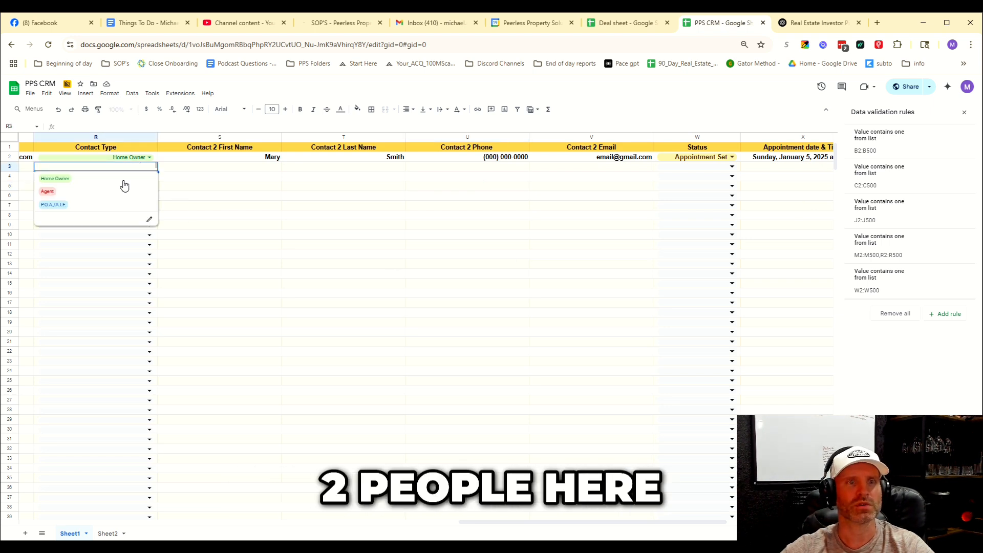
left_click(123, 179)
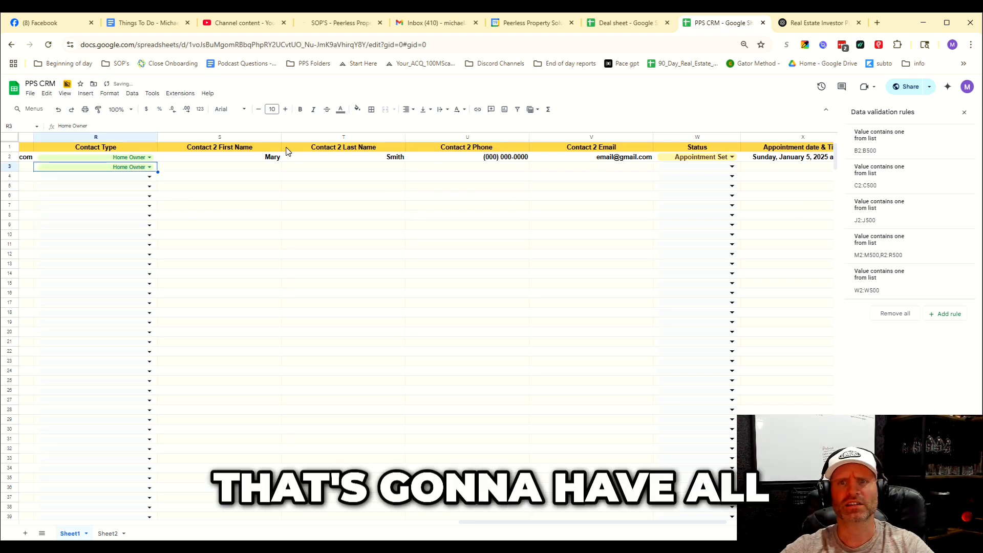
Set the lead status in row 3 to Attempted Contact and change it to Appointment Set.
left_click_drag(502, 522, 641, 523)
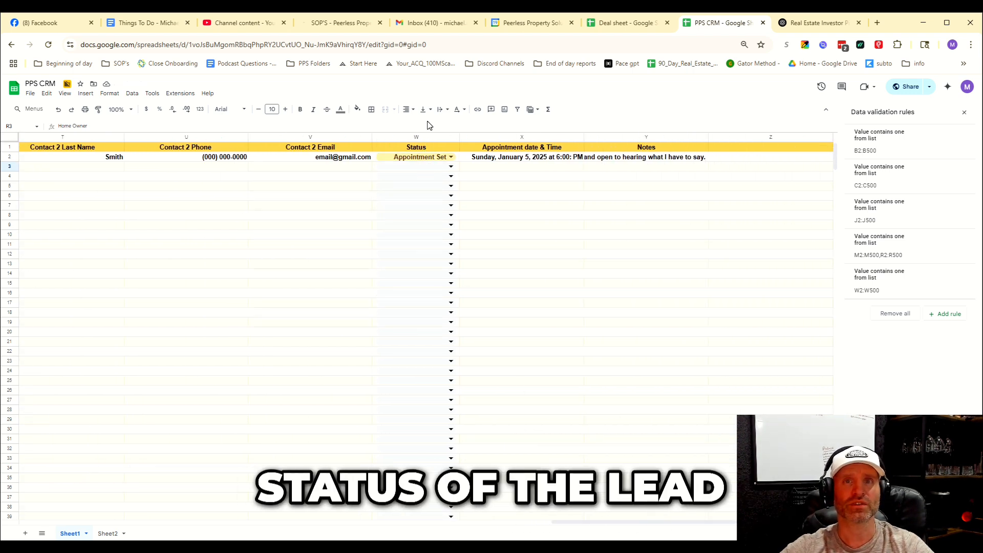
double_click(437, 157)
left_click(328, 206)
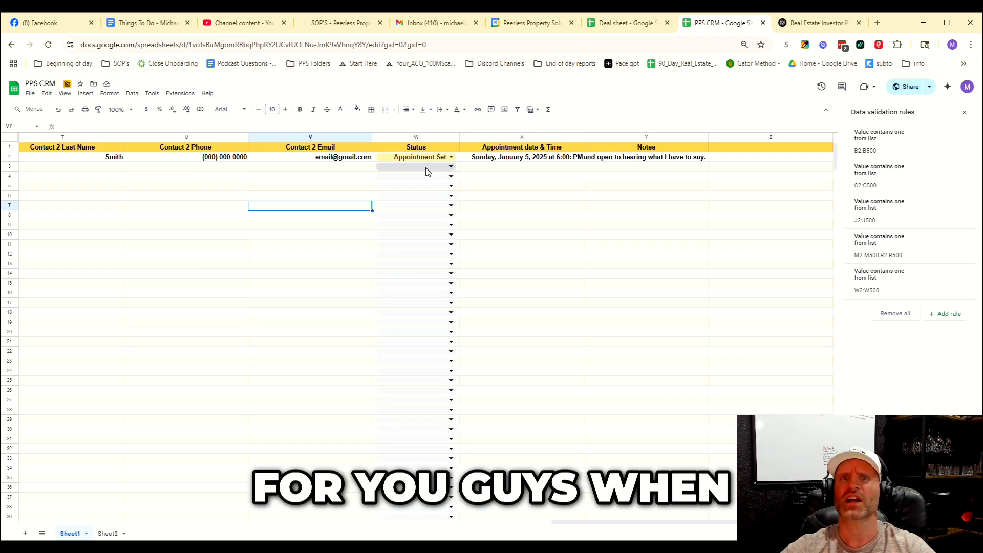
double_click(426, 168)
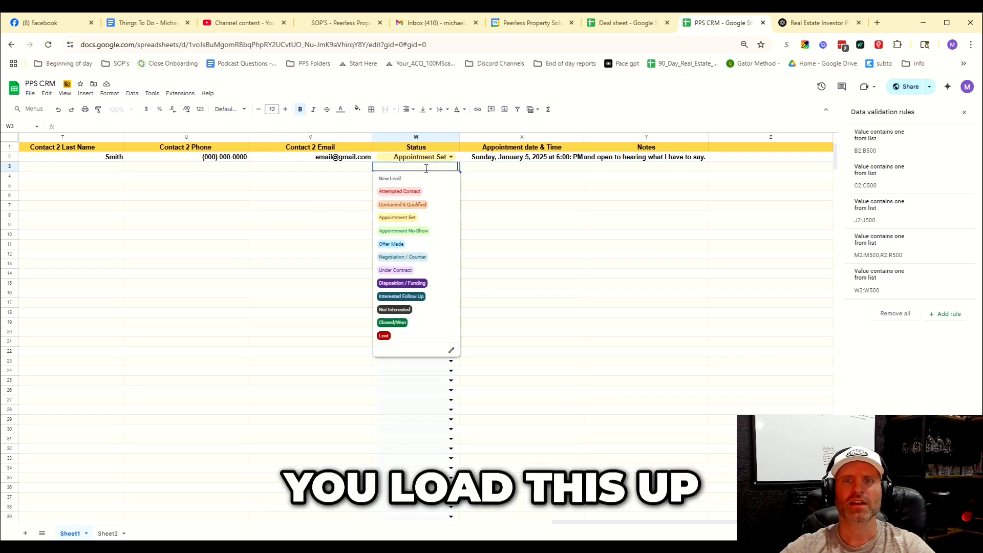
left_click(413, 192)
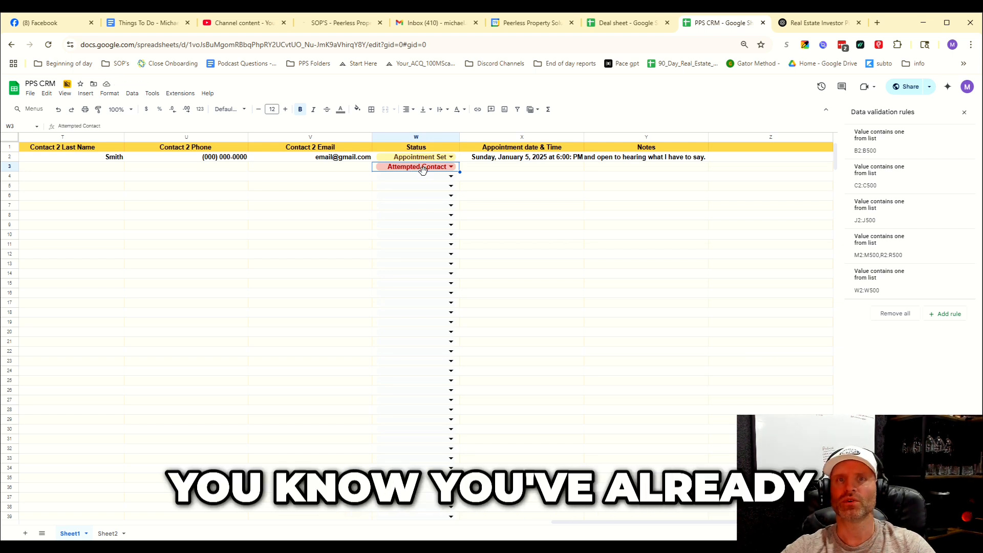
left_click(425, 169)
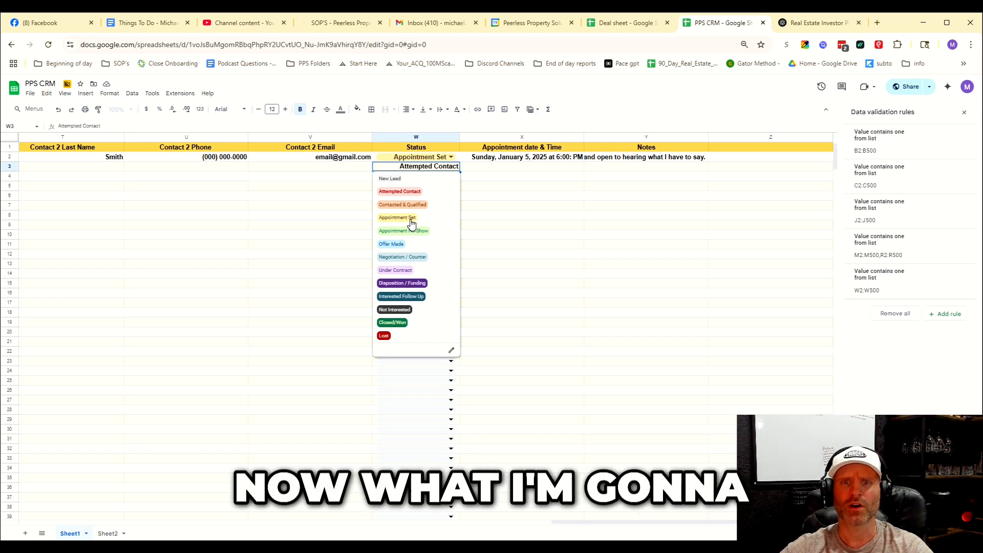
left_click(411, 220)
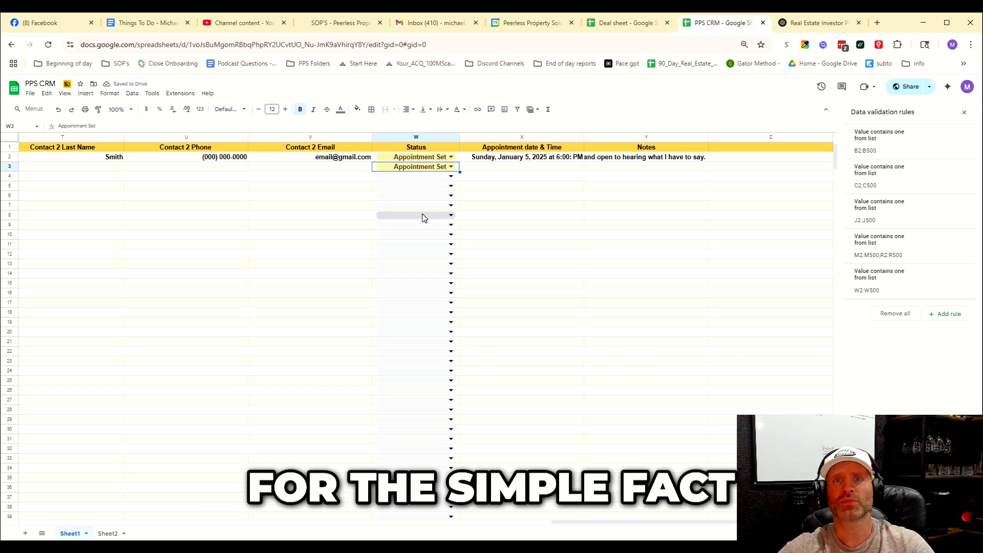
Enter 06/25/2025 8pm as the appointment date and time in row 3.
left_click(508, 171)
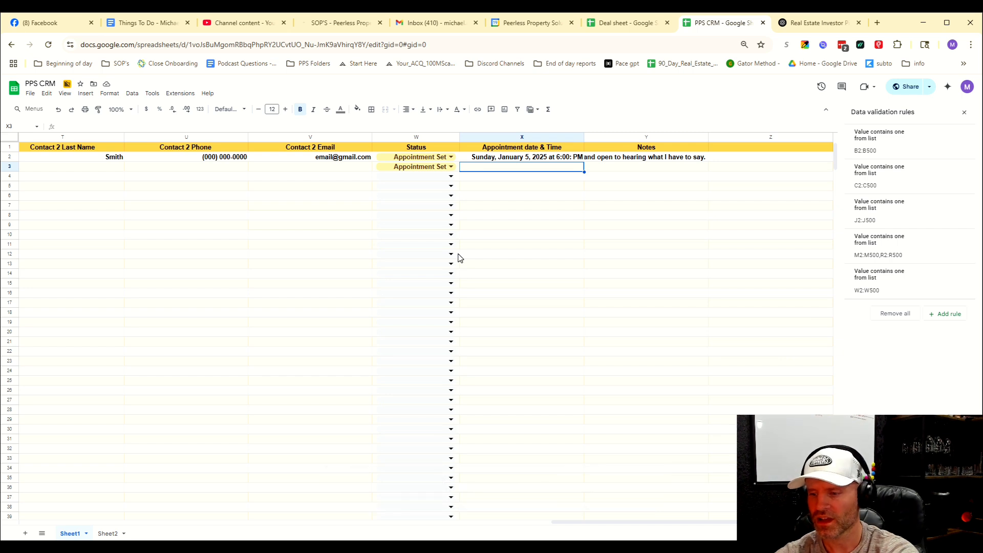
type("06/")
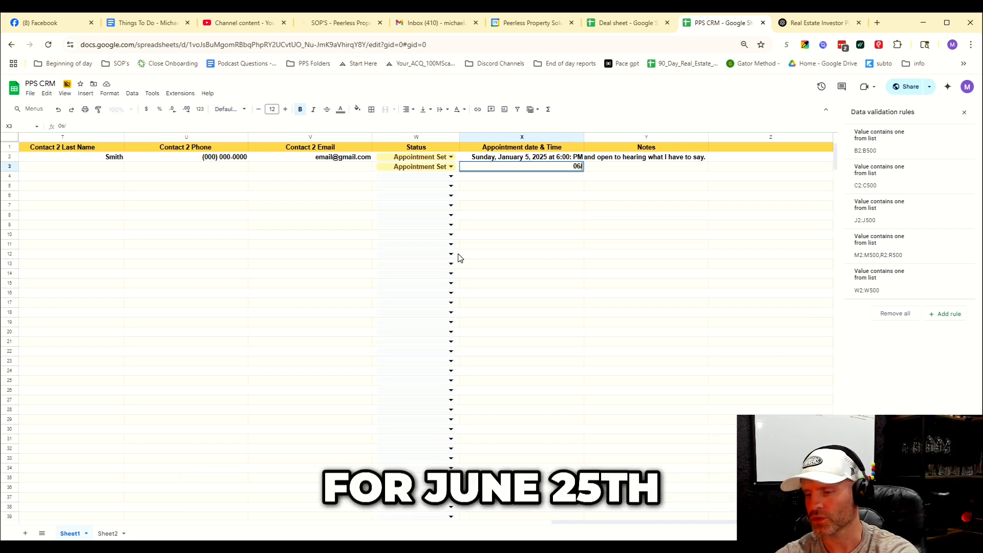
type("25/2025")
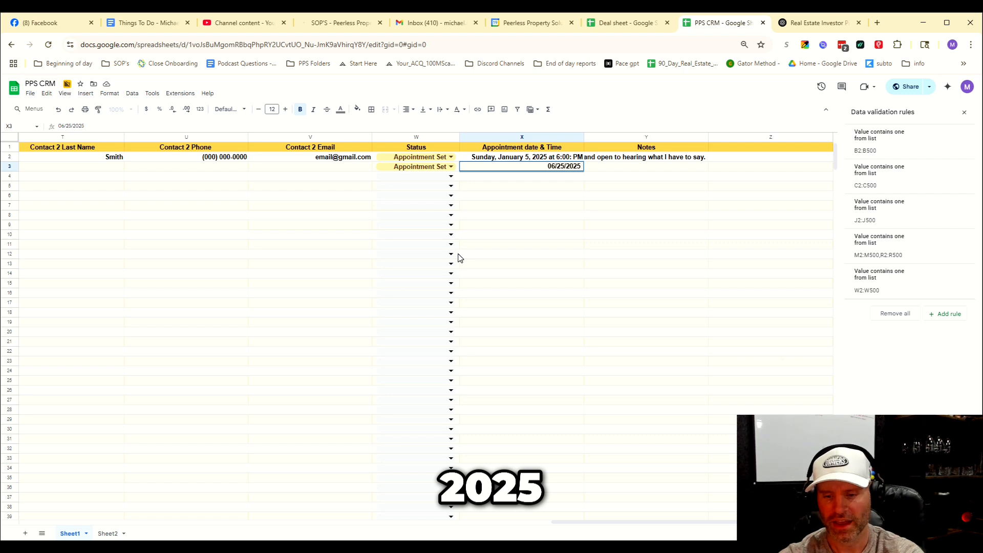
type(" 8pm")
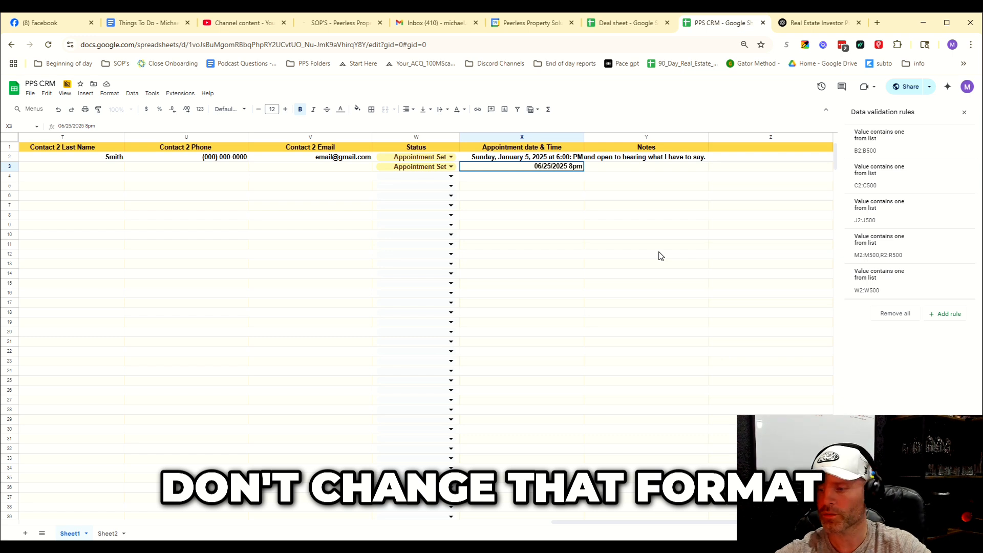
key("Return")
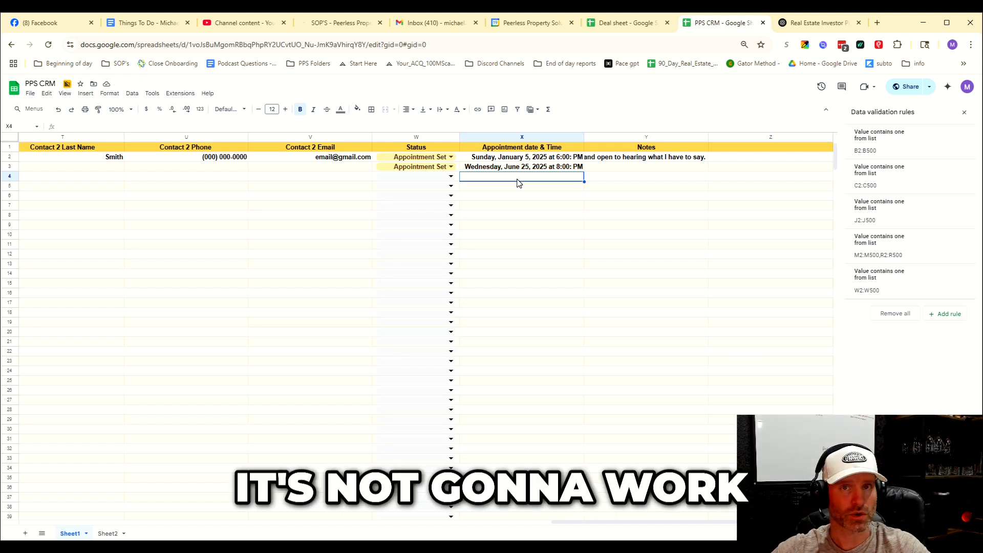
Pick June 19, 2025 from the calendar as the row 3 appointment date, and undo that change.
double_click(502, 166)
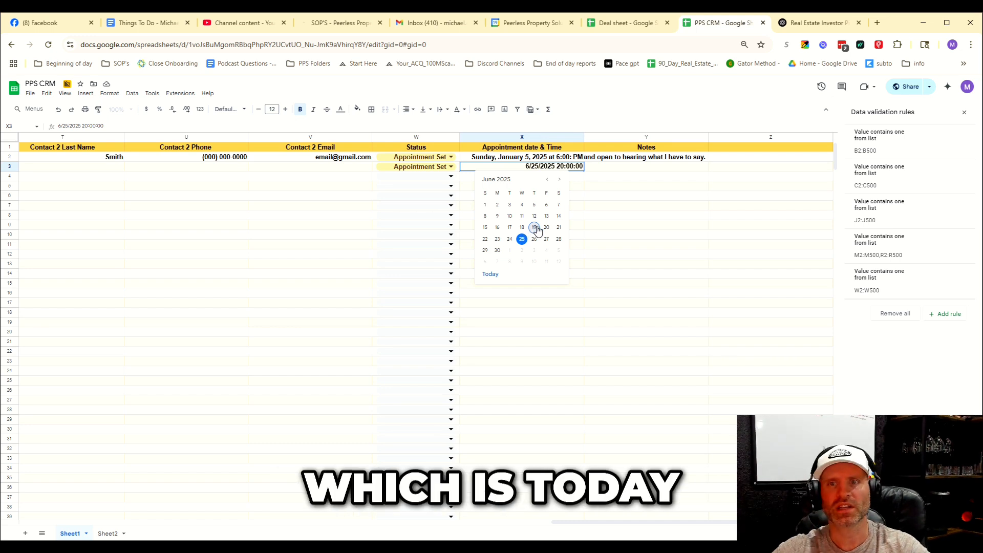
left_click(535, 228)
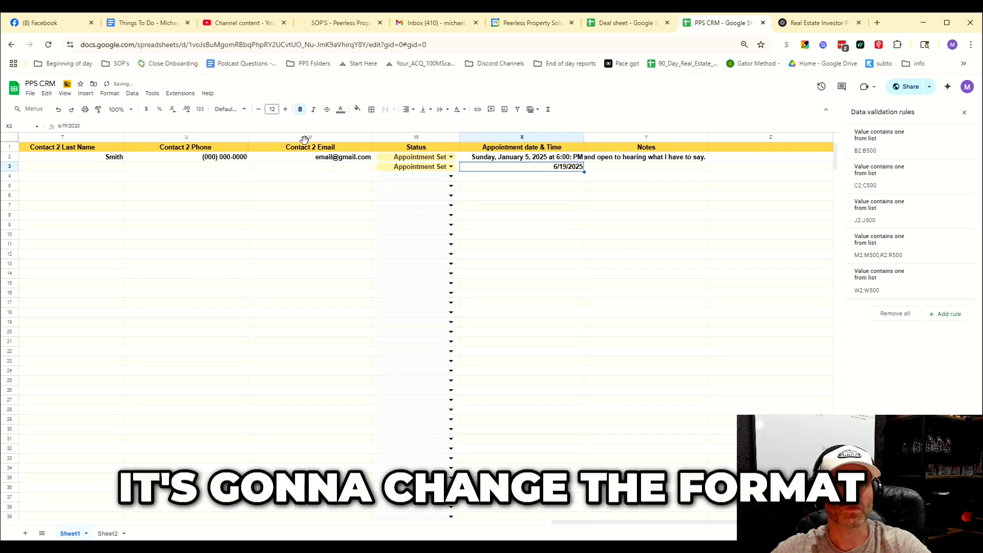
left_click(58, 109)
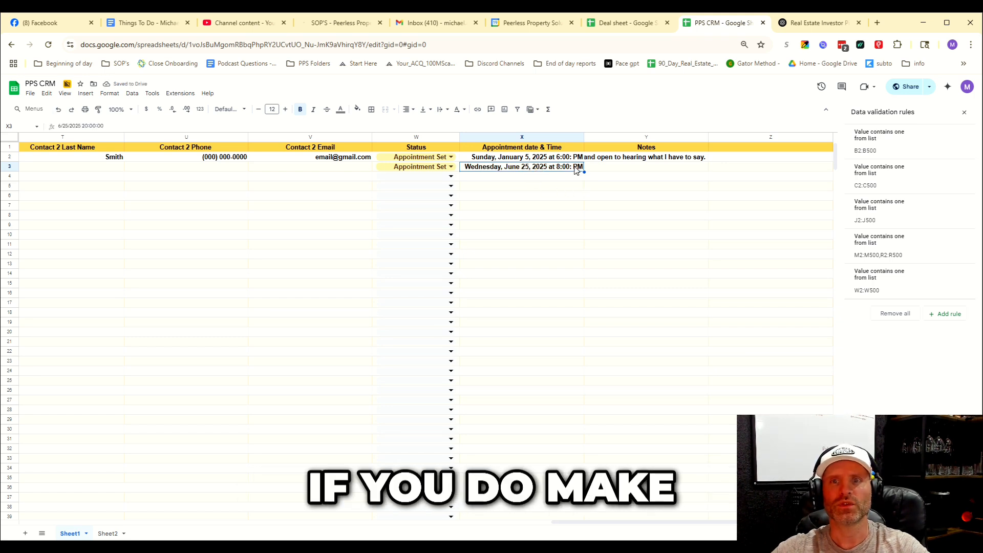
left_click(68, 111)
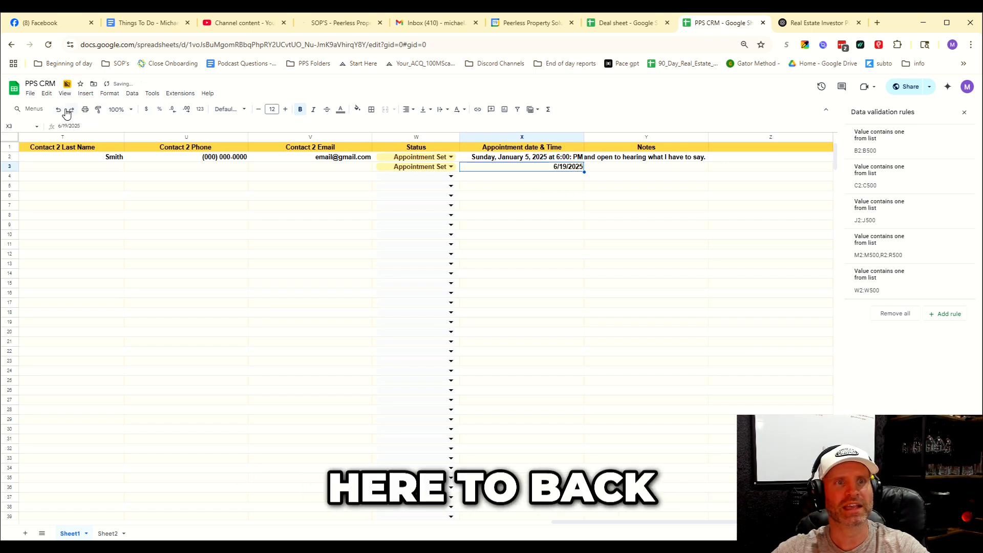
left_click(59, 111)
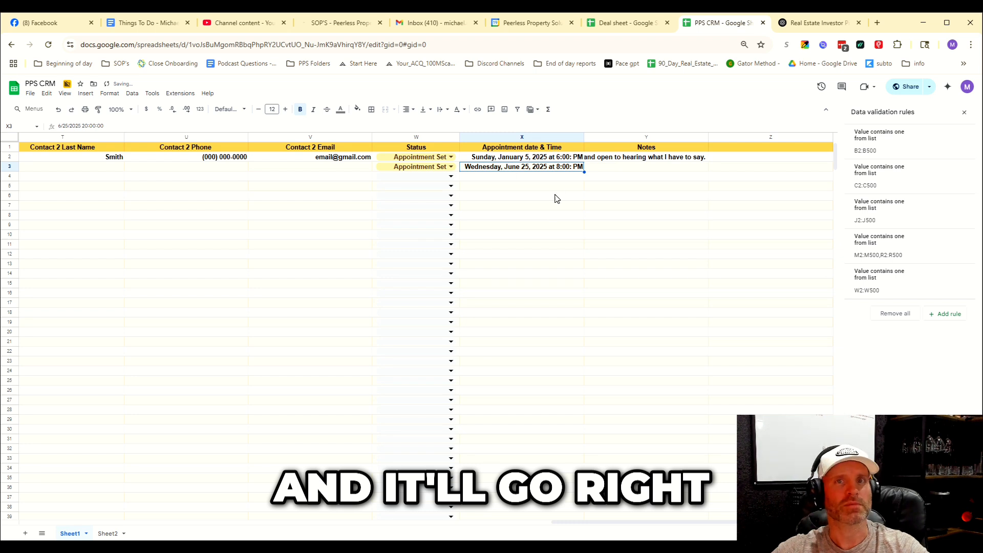
Read the full sample note in row 2's Notes column and return to the first columns of the sheet.
left_click(635, 170)
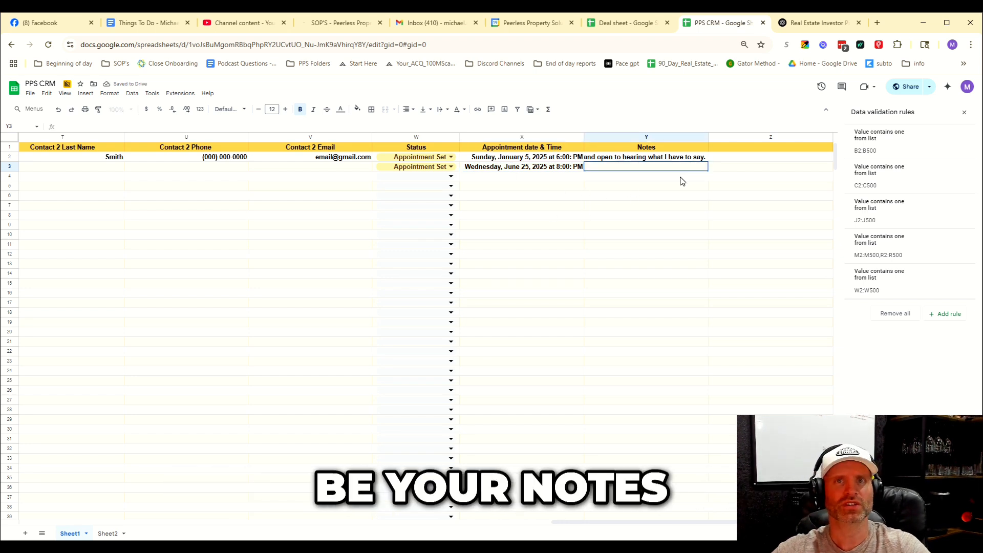
double_click(671, 159)
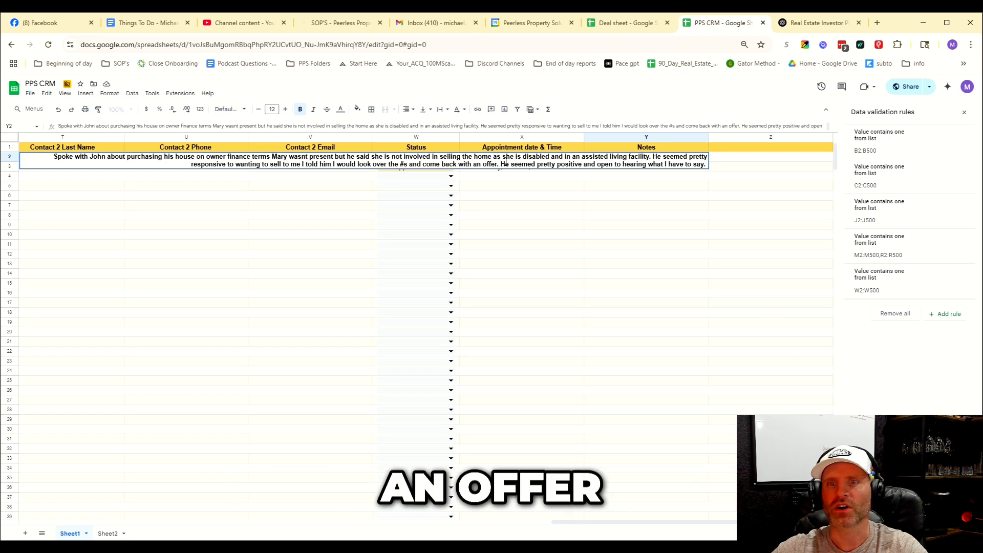
left_click_drag(505, 164, 692, 165)
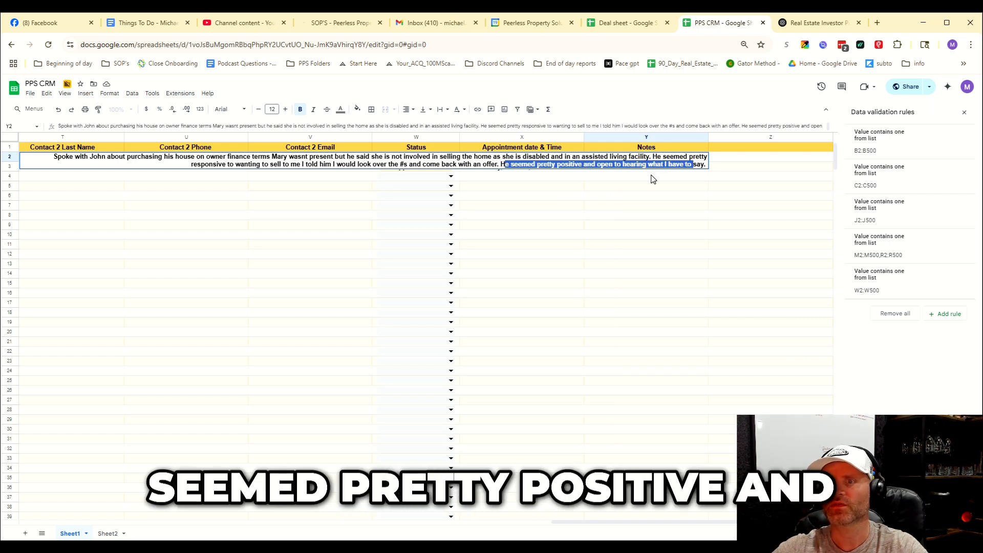
left_click(674, 174)
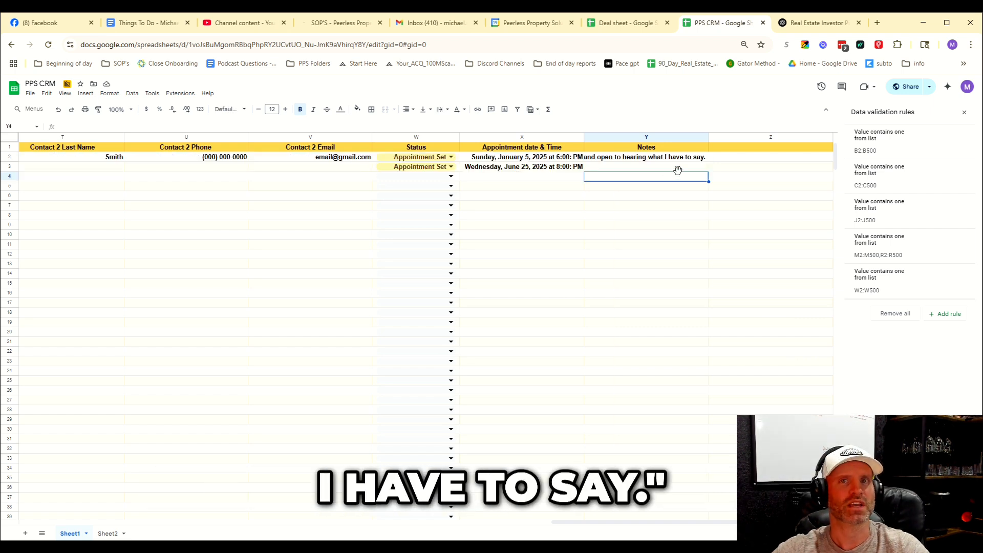
double_click(639, 156)
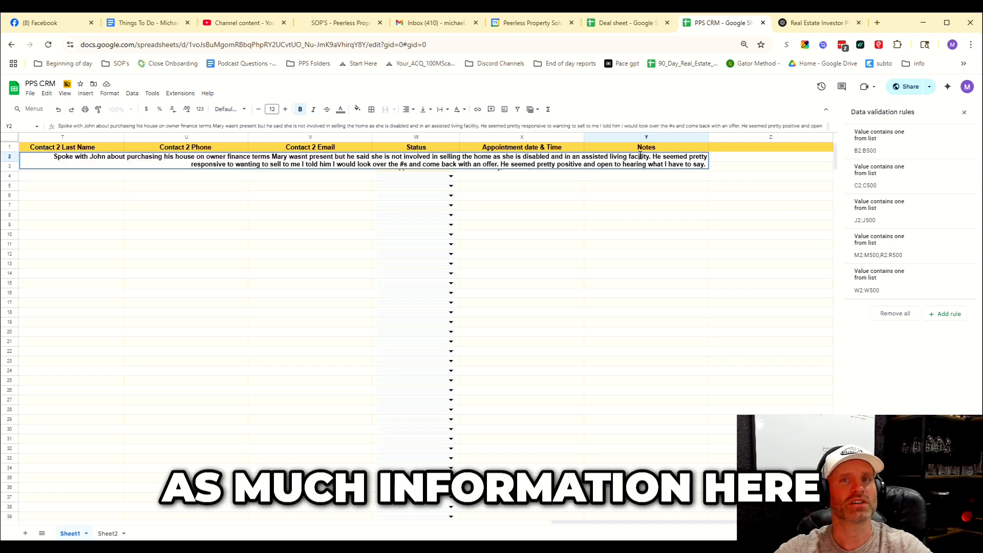
left_click(669, 199)
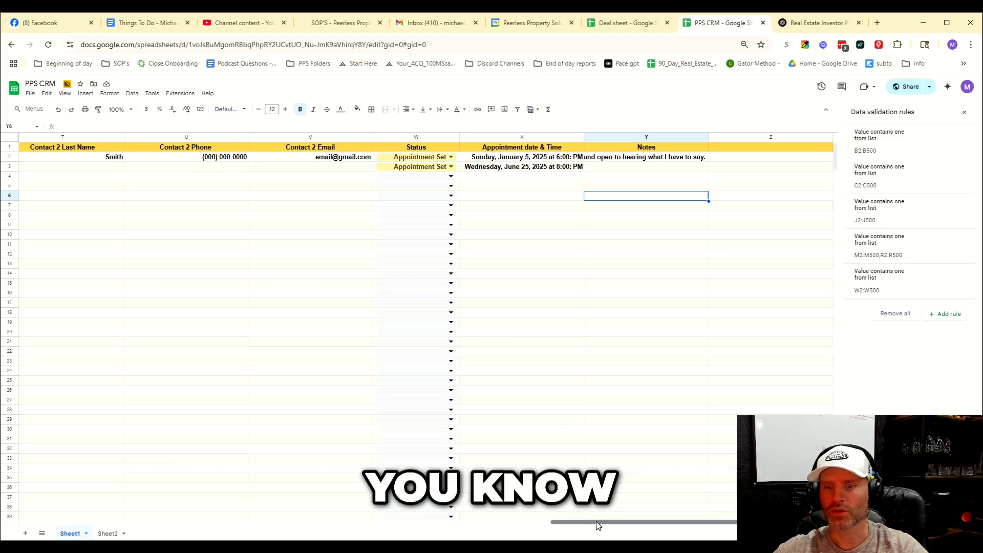
left_click_drag(598, 521, 26, 512)
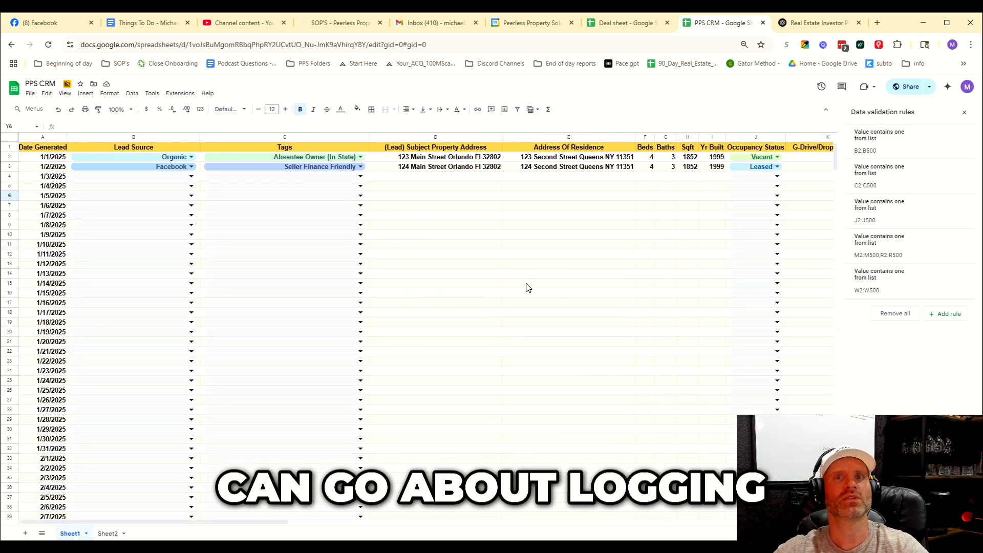